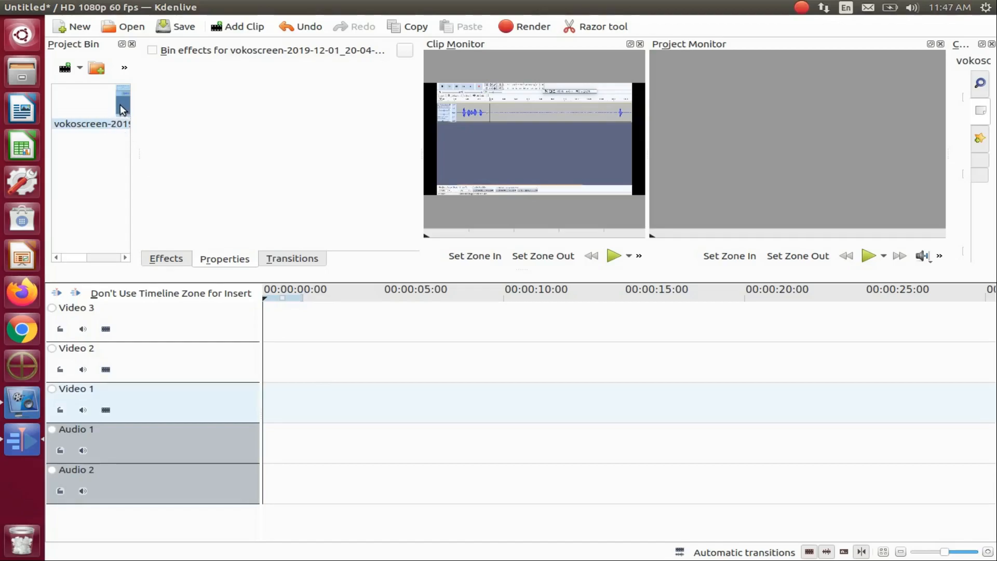
Place the vokoscreen clip at the start of the Video 2 track and delete its split-off audio.
left_click_drag(123, 108, 308, 332)
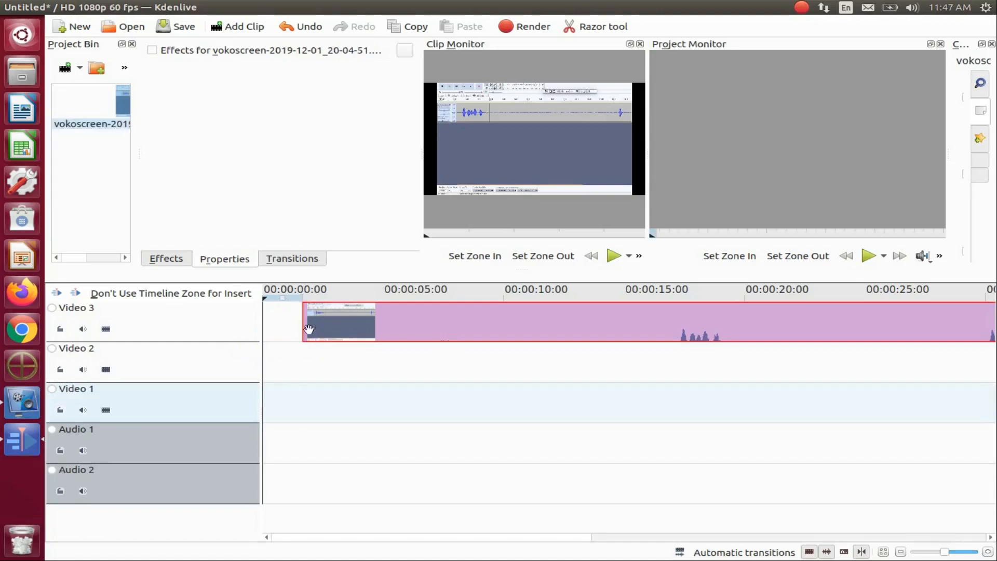
left_click_drag(442, 330, 394, 373)
right_click(407, 378)
left_click(486, 375)
right_click(507, 457)
left_click(522, 425)
Cut the vokoscreen clip to 00:00:11:40, delete the remainder, and place the playhead at 00:00:05:00.
left_click(544, 427)
key("x")
left_click(544, 366)
key("s")
right_click(659, 367)
left_click(711, 165)
left_click(383, 409)
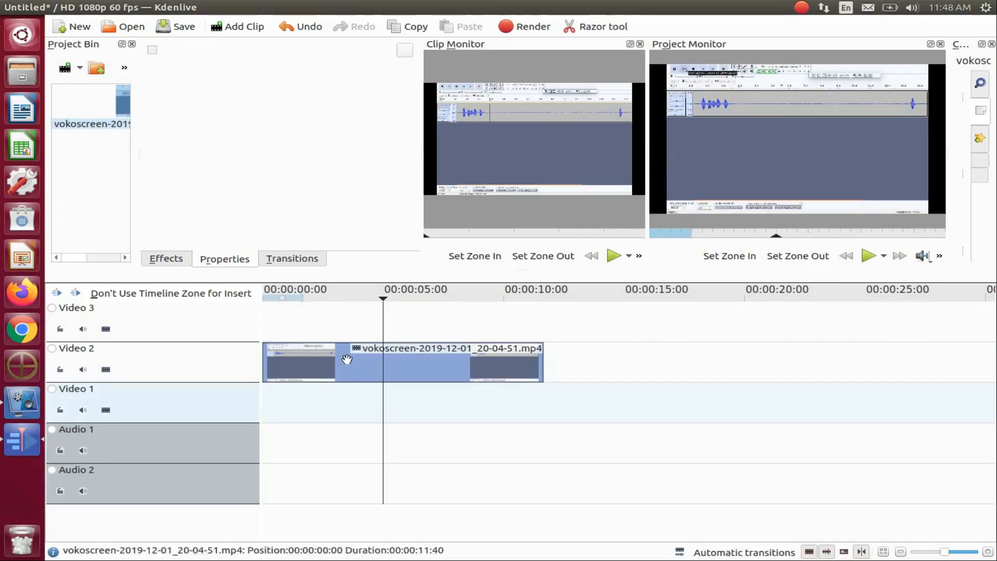
Search the effects for "zoom" and apply Position and Zoom to the vokoscreen clip on Video 2.
left_click(168, 260)
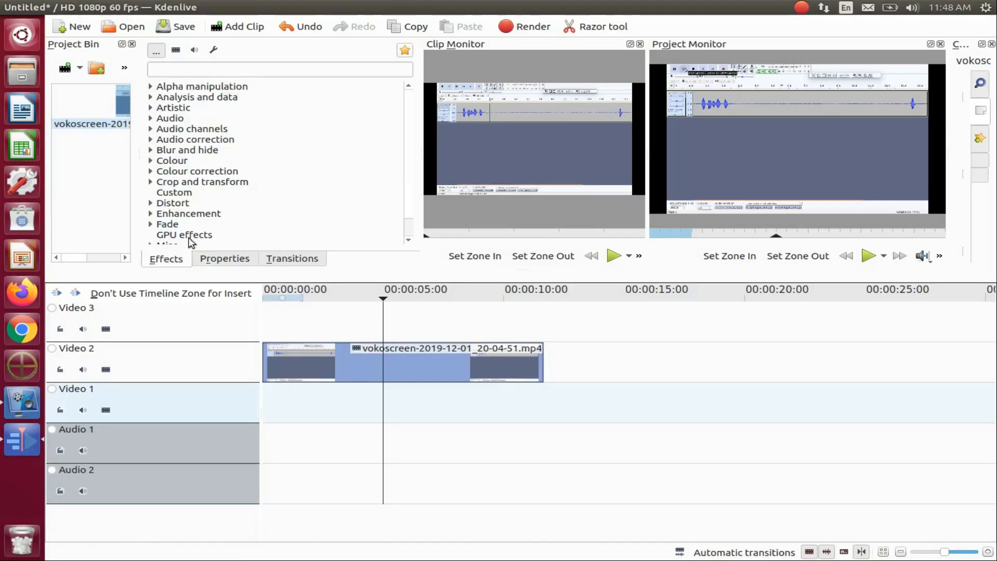
left_click(218, 70)
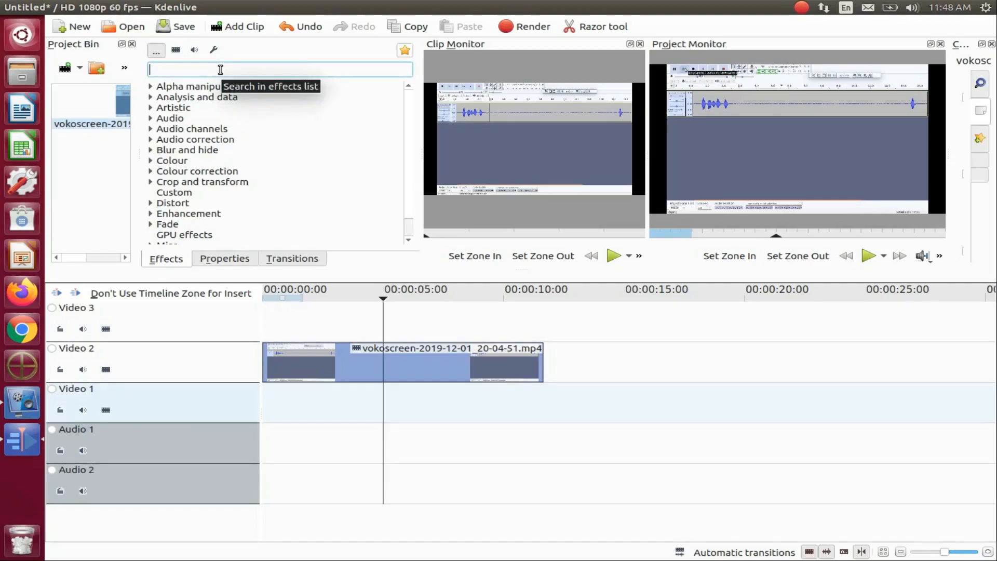
type("z")
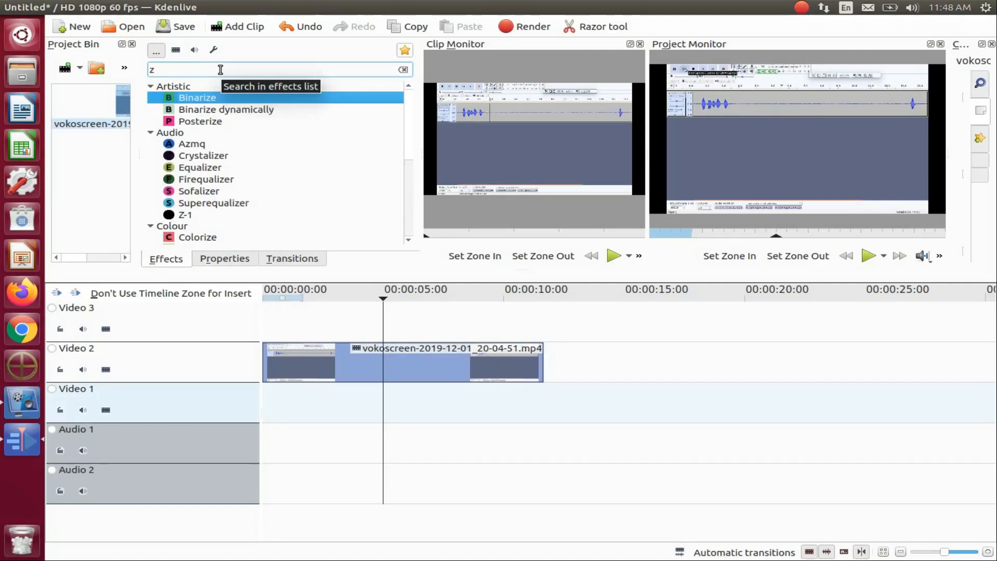
type("oom")
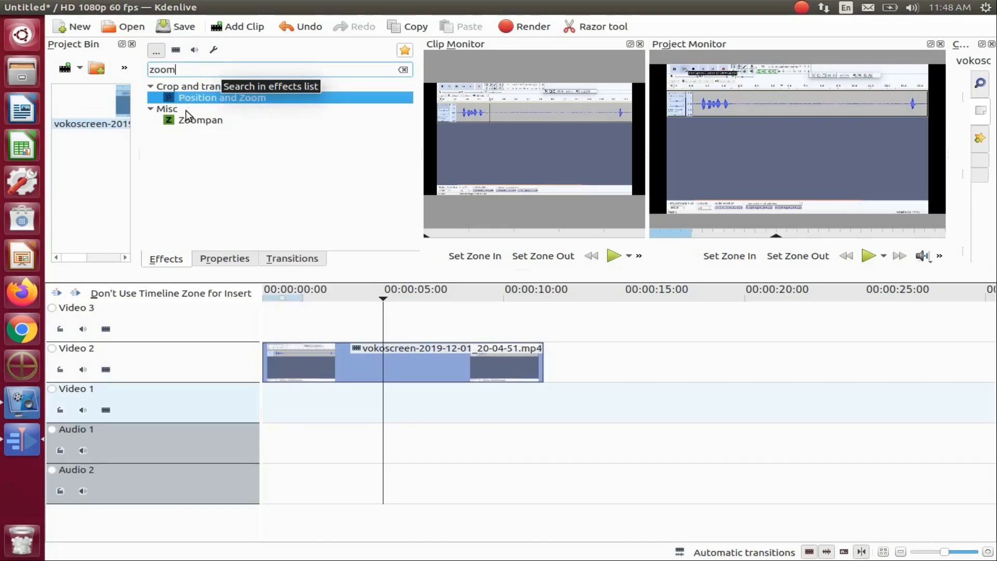
left_click_drag(253, 95, 376, 357)
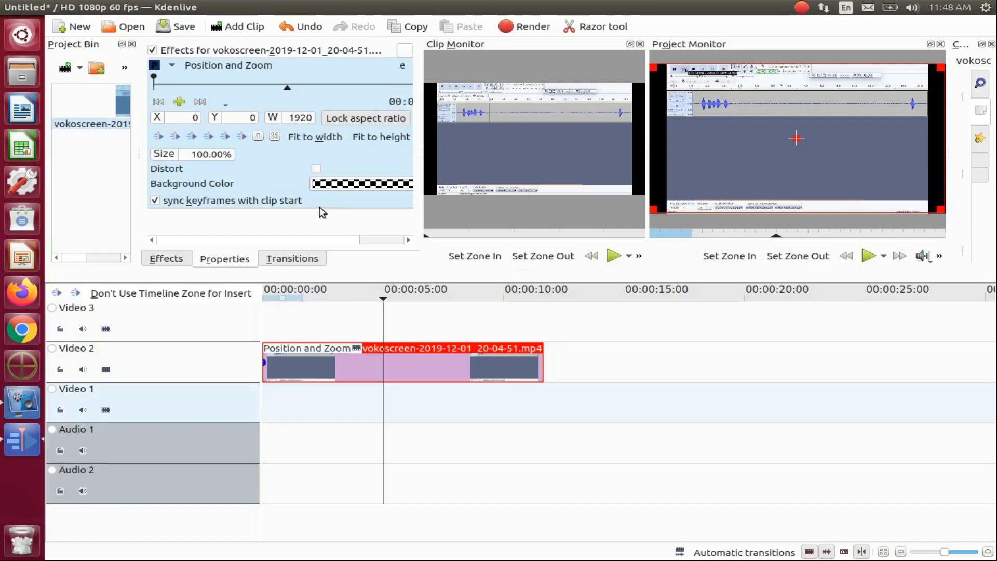
Try the Distort option on and off, and try enlarging and shifting the clip's frame in the detached project monitor.
left_click(317, 169)
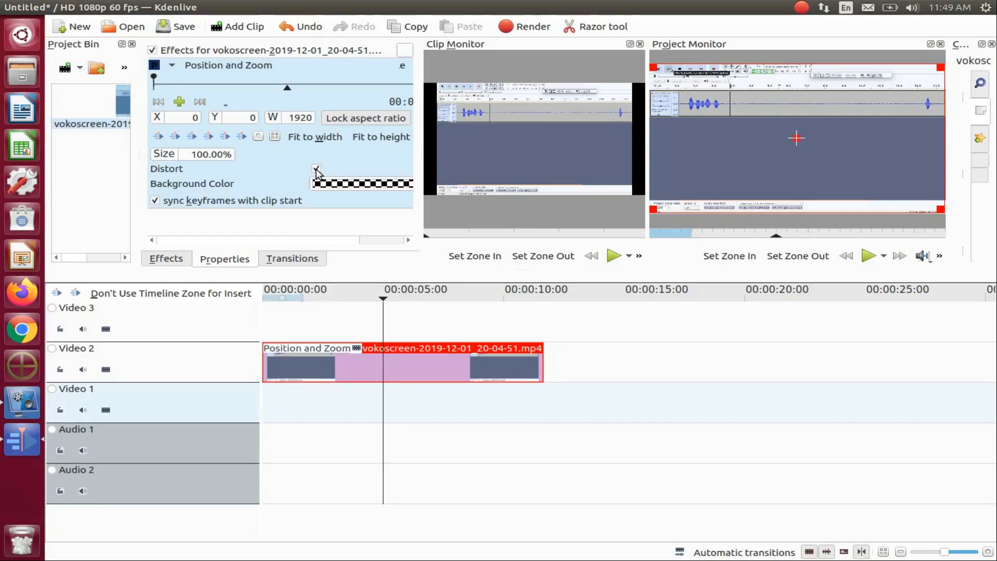
left_click(316, 169)
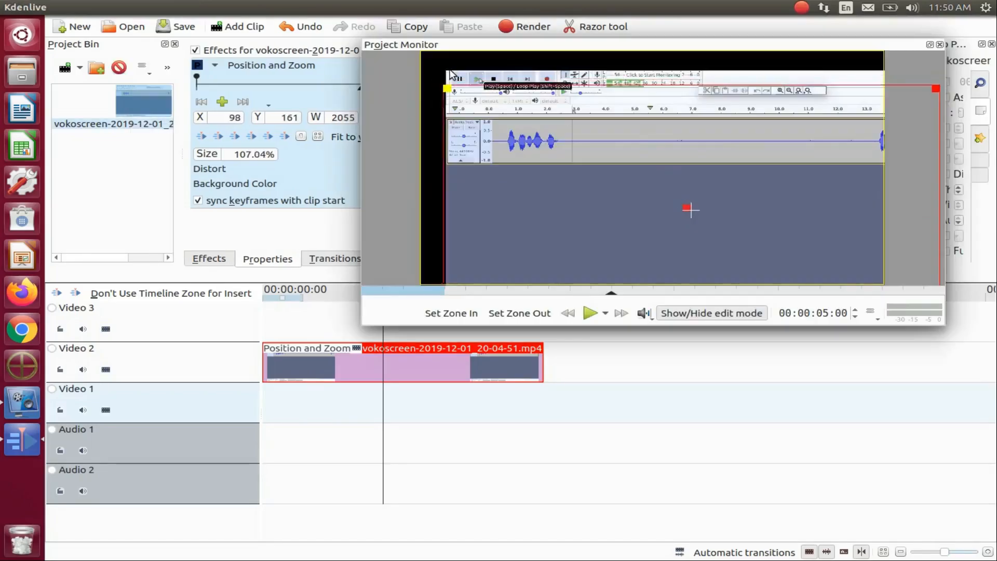
left_click_drag(447, 68, 479, 68)
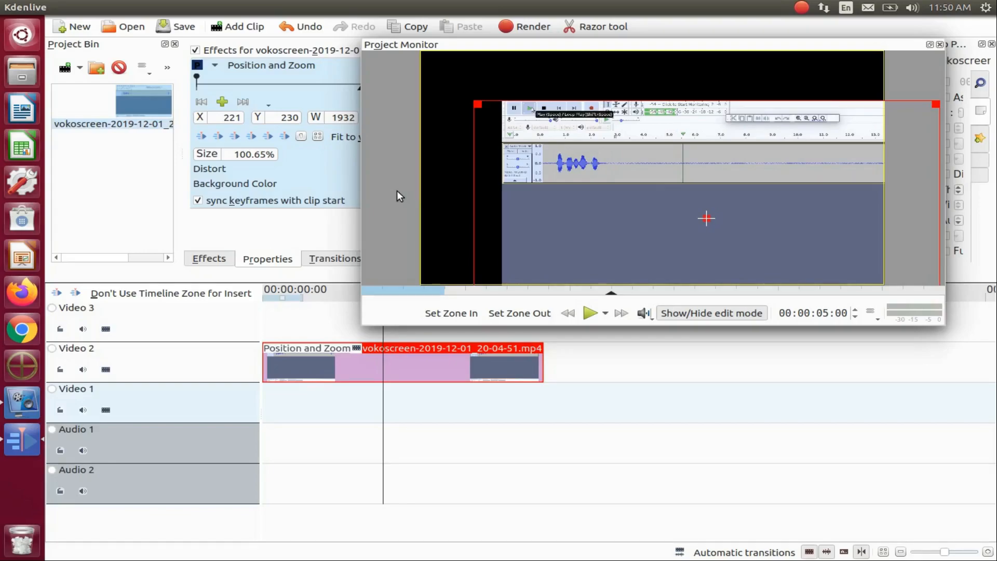
left_click(930, 44)
Reapply Position and Zoom to the vokoscreen clip and stretch its frame to about 1955 pixels wide at X -17, Y -4 with Distort enabled.
left_click(166, 258)
left_click_drag(236, 97, 384, 368)
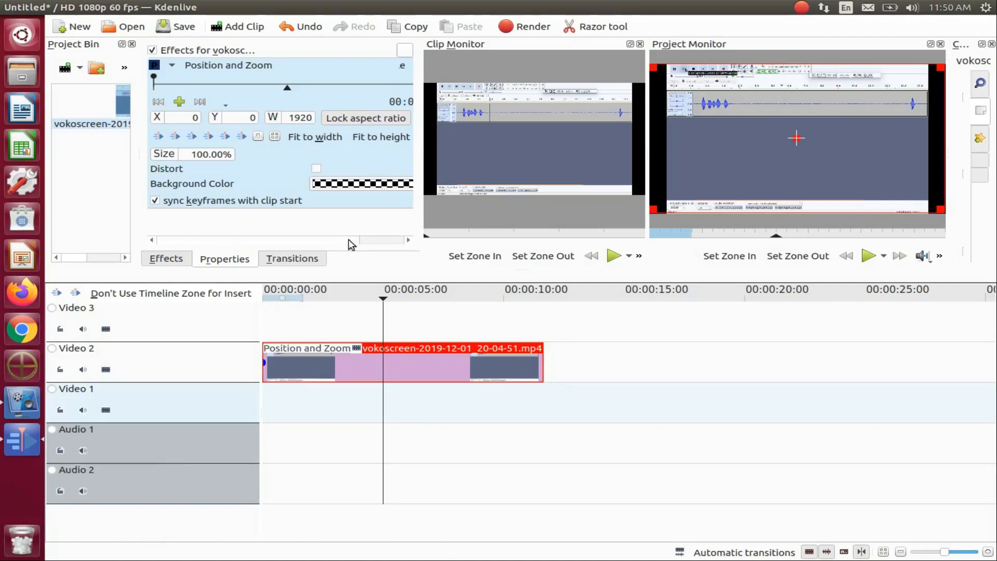
left_click_drag(347, 240, 396, 248)
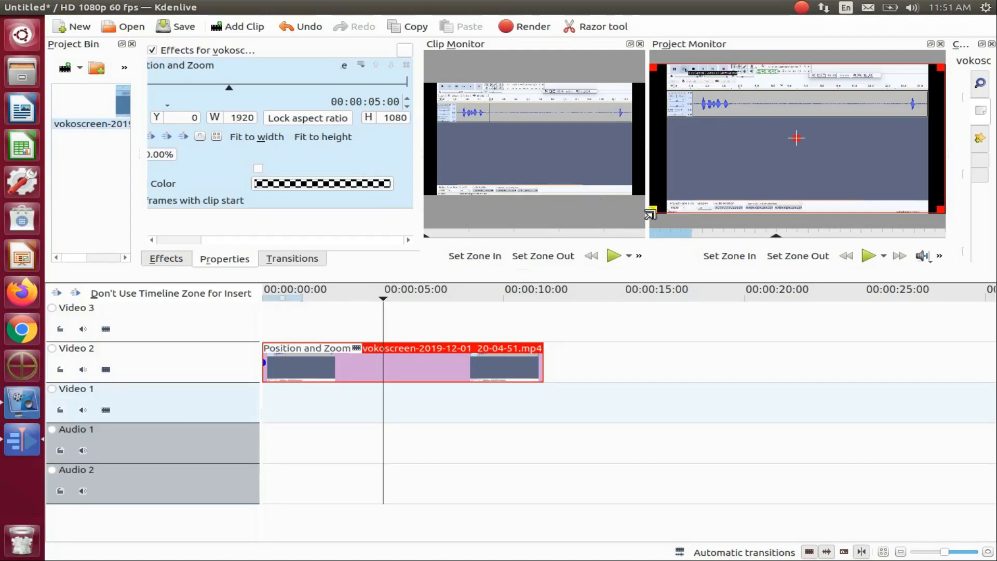
left_click_drag(648, 215, 626, 219)
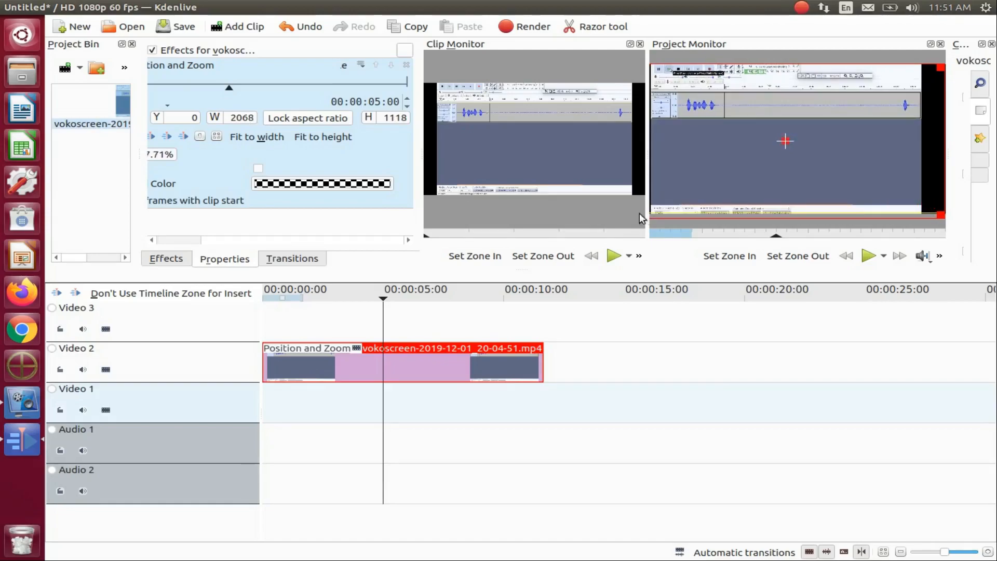
left_click_drag(935, 208, 973, 212)
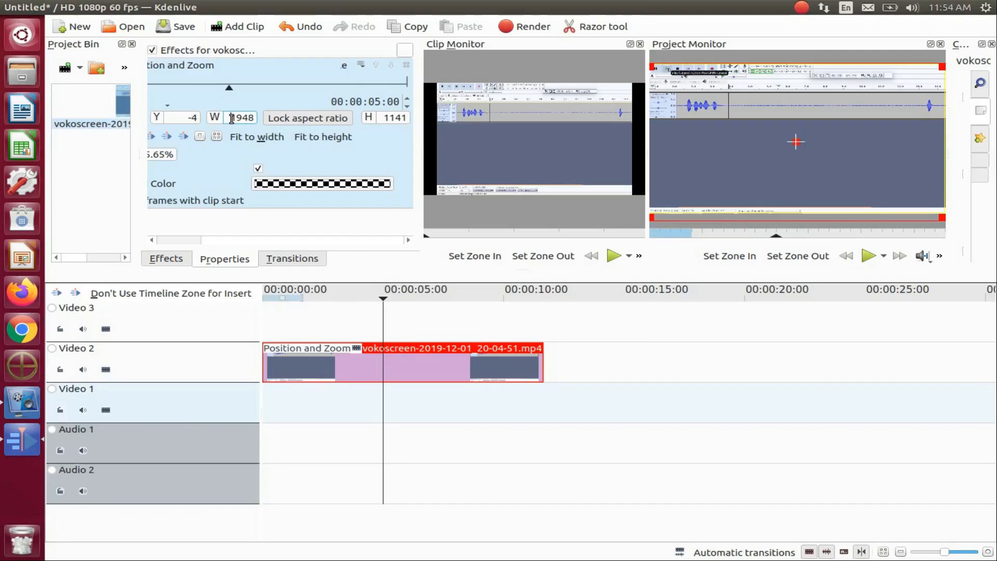
left_click(386, 398)
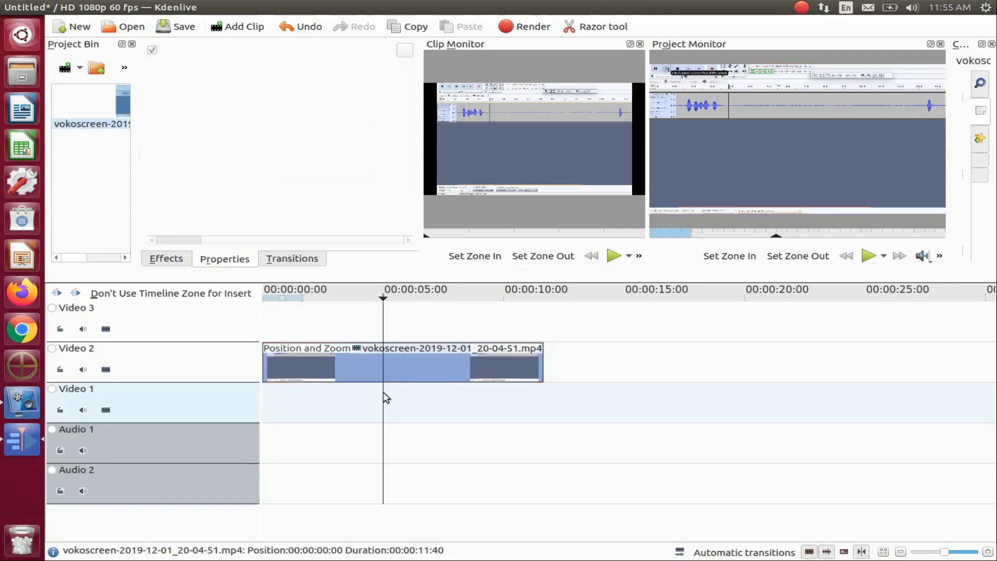
left_click(385, 373)
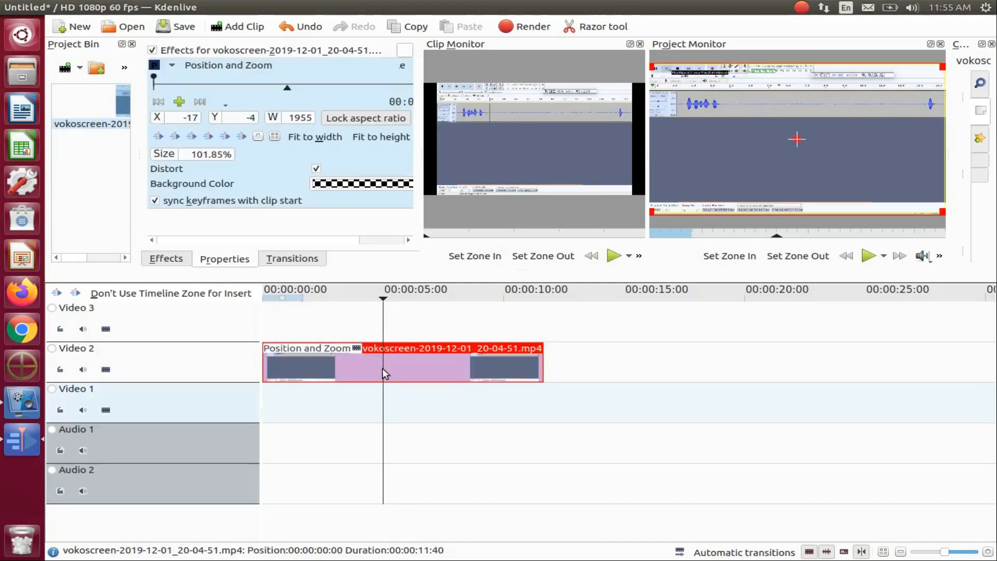
left_click_drag(345, 241, 390, 241)
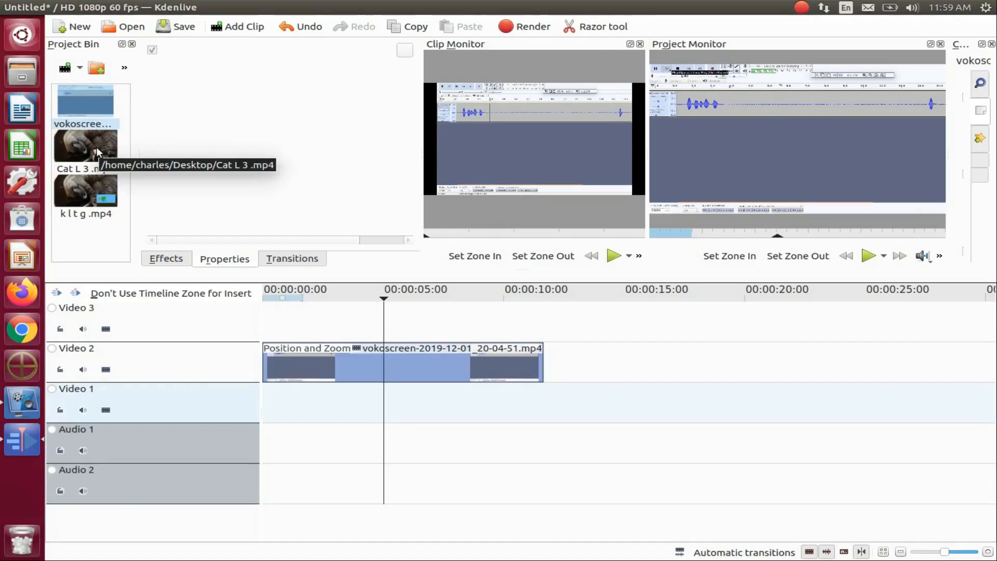
Place Cat L 3.mp4 on Video 3 and k l t g.mp4 directly below it on Video 2, both starting at 00:00:12:44.
left_click_drag(97, 148, 598, 316)
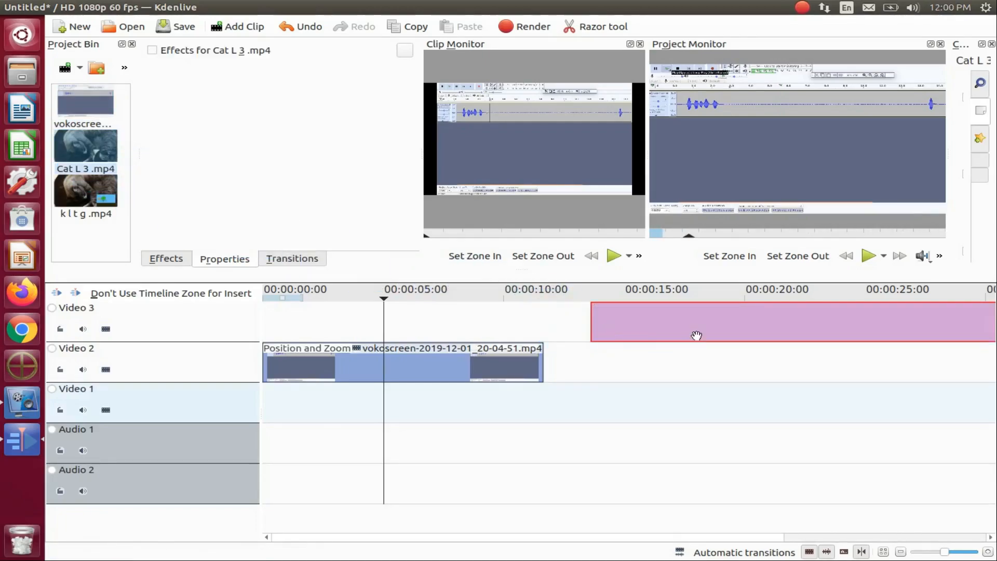
left_click_drag(728, 326, 703, 331)
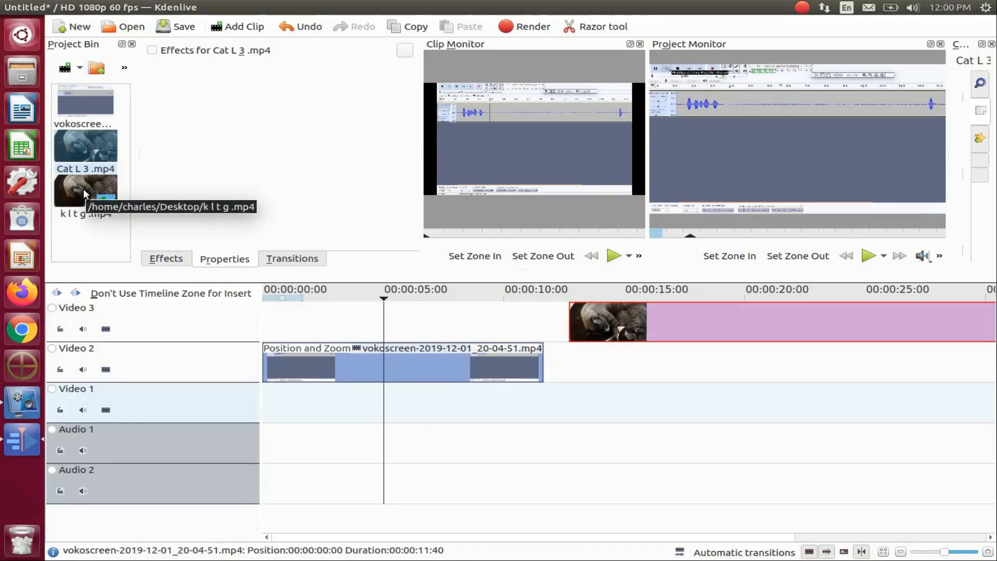
left_click_drag(85, 194, 695, 374)
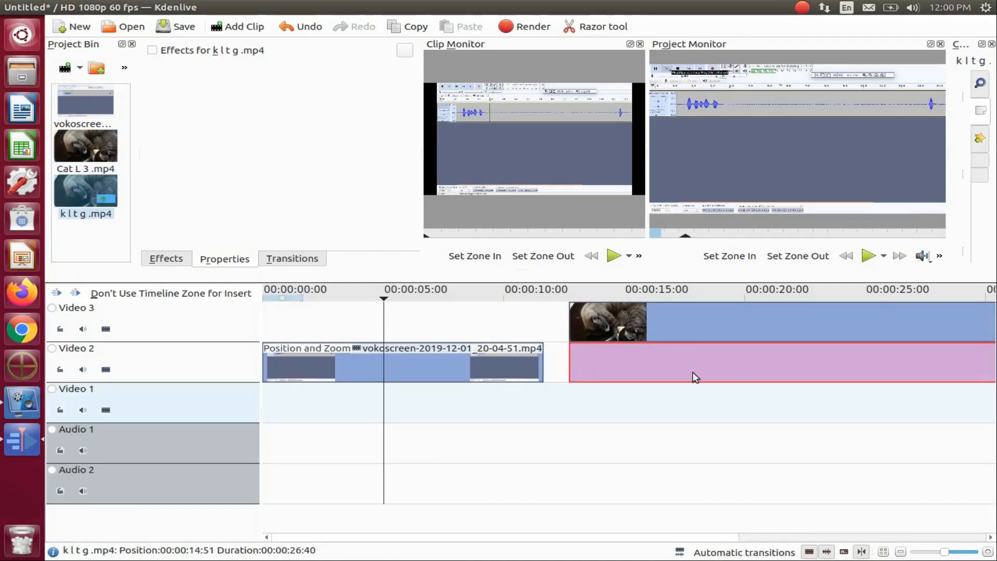
Split off and delete the audio of the Cat L 3.mp4 clip on Video 3.
left_click(624, 420)
right_click(686, 330)
left_click(721, 400)
left_click(738, 442)
key("Delete")
Split off and delete the audio of k l t g.mp4, and shorten both cat clips to 00:00:09:46.
right_click(719, 372)
left_click(753, 221)
right_click(720, 372)
left_click(772, 206)
right_click(748, 445)
left_click(795, 247)
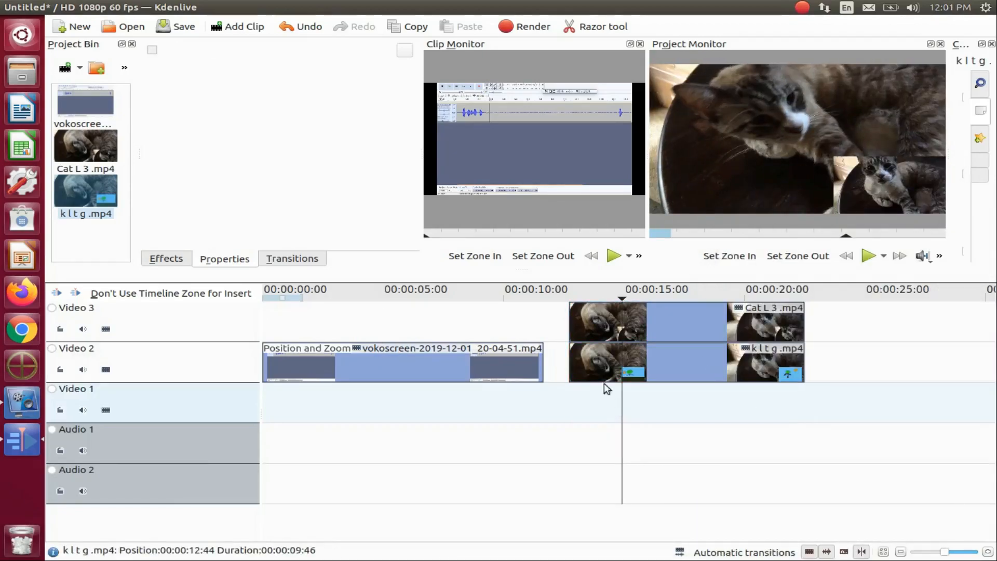
Apply Position and Zoom to the Cat L 3.mp4 clip and enable Distort for it.
left_click(675, 328)
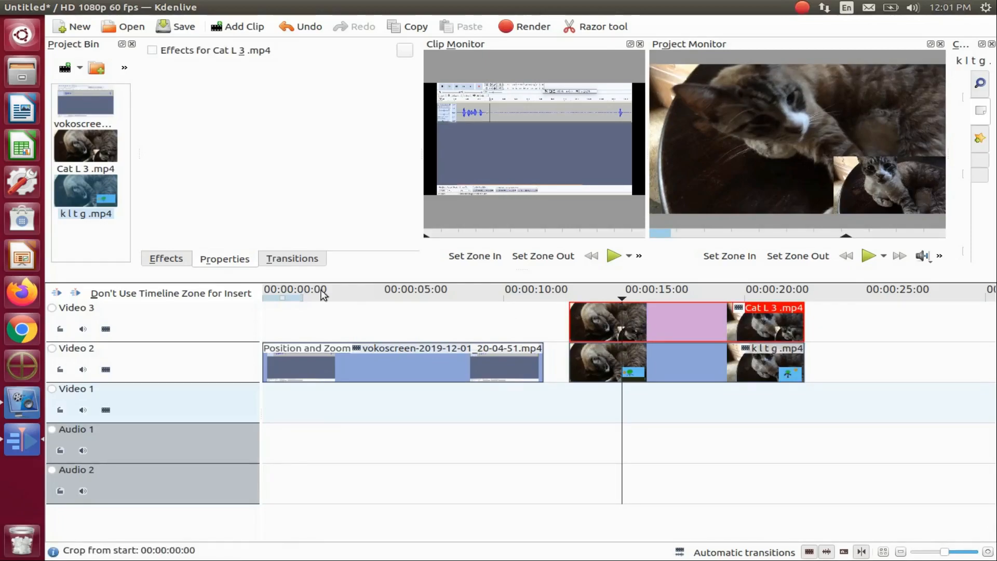
left_click(175, 261)
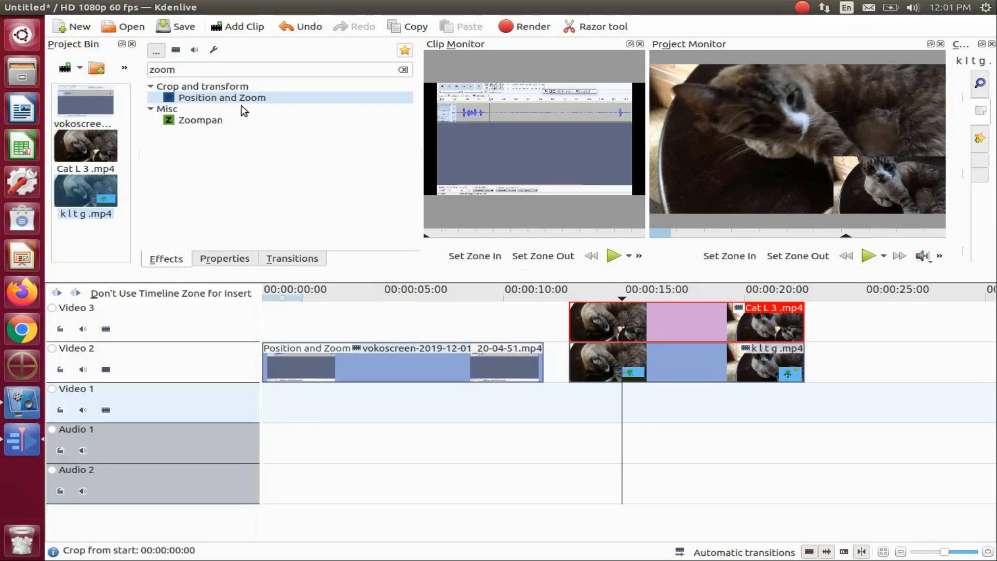
left_click_drag(239, 97, 664, 327)
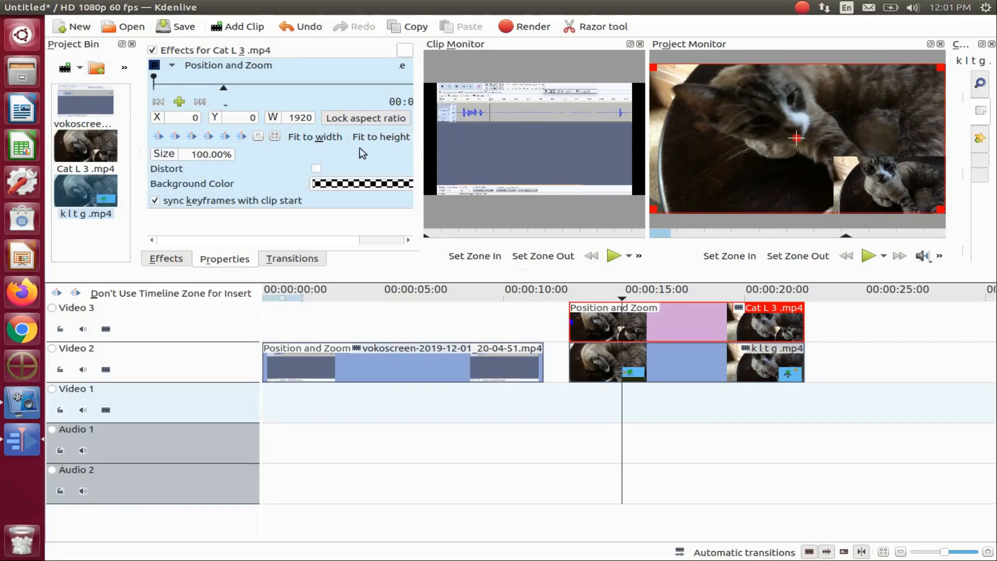
left_click(315, 171)
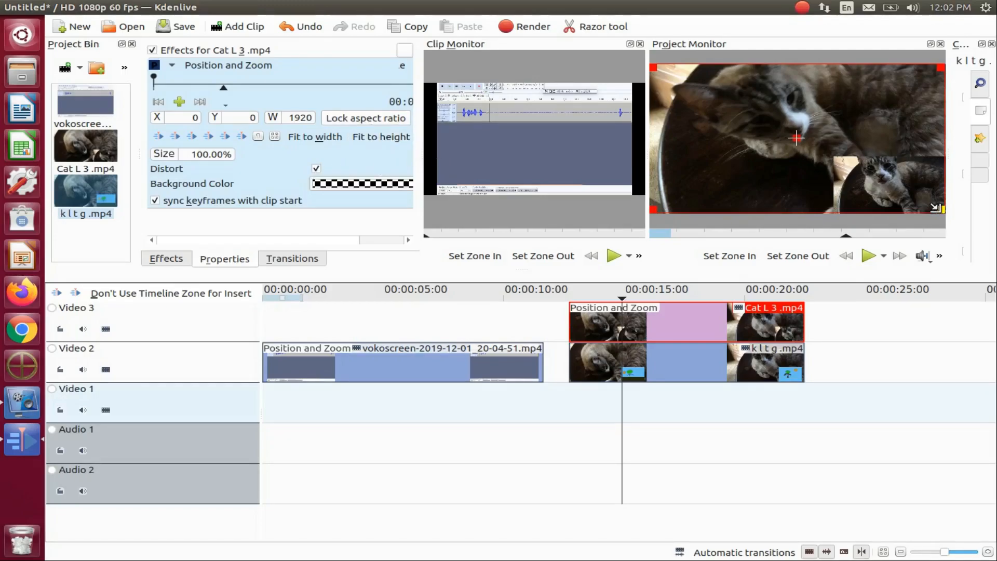
Narrow the Cat L 3.mp4 frame to about 1018 pixels wide and move it to the picture's right half at X 1017, Y -16.
left_click_drag(938, 208, 801, 208)
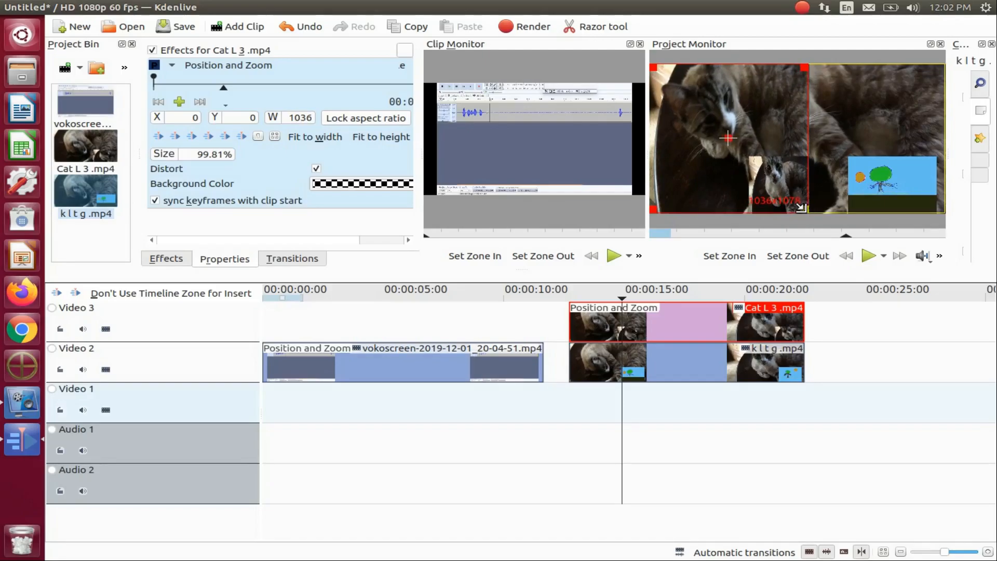
left_click_drag(802, 208, 799, 209)
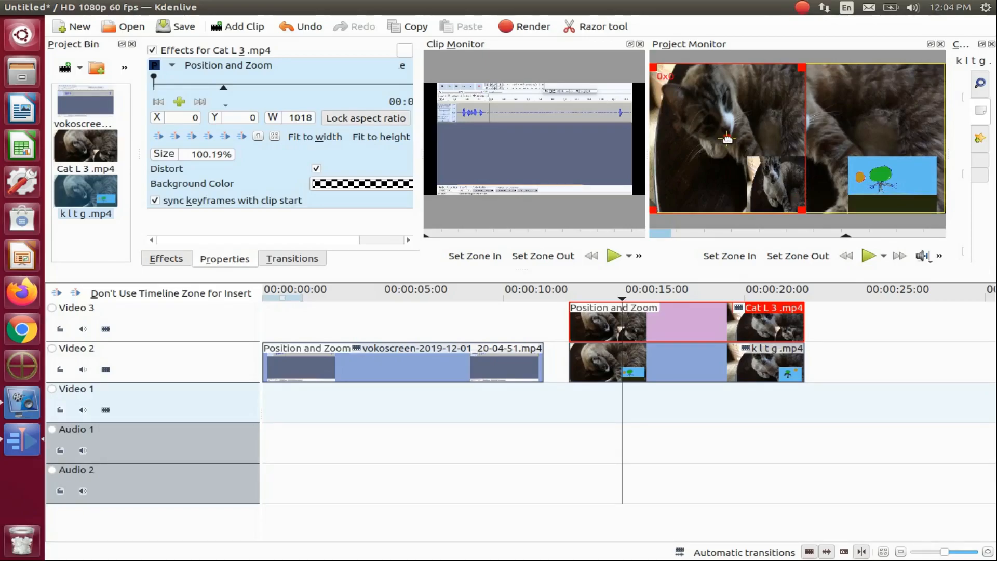
left_click_drag(725, 139, 881, 134)
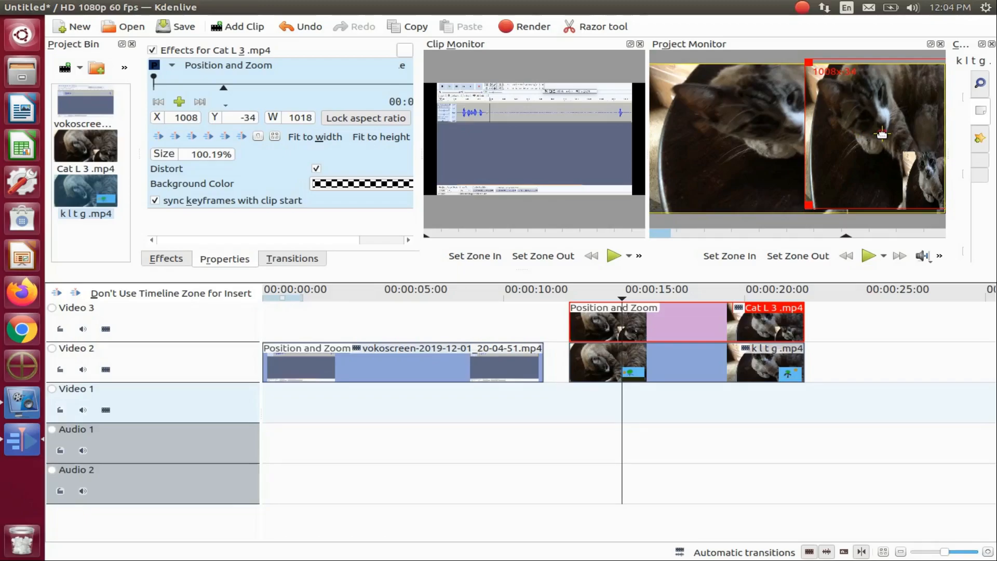
left_click_drag(881, 134, 883, 136)
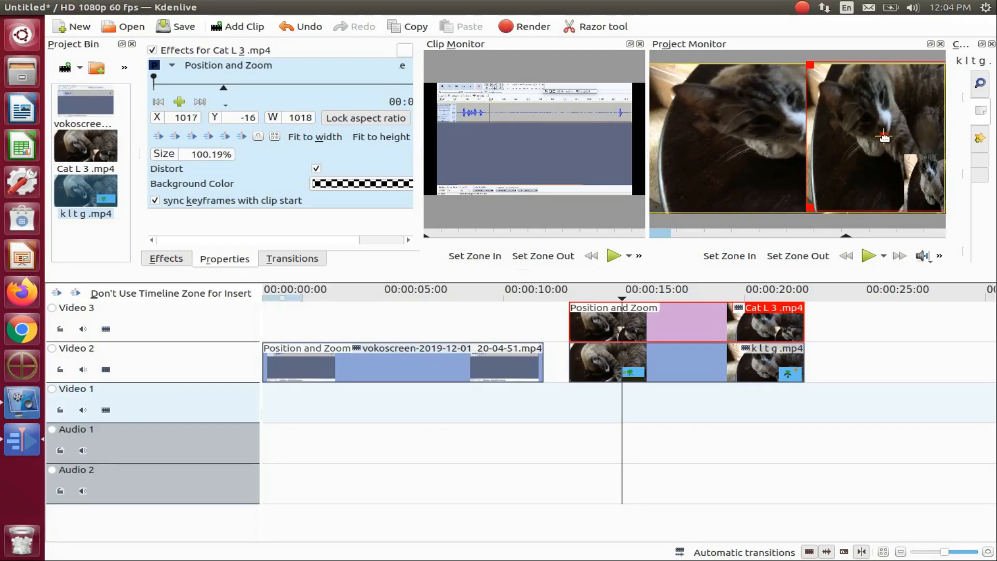
Apply the Position and Zoom effect to the k l t g.mp4 clip on Video 2.
left_click(639, 370)
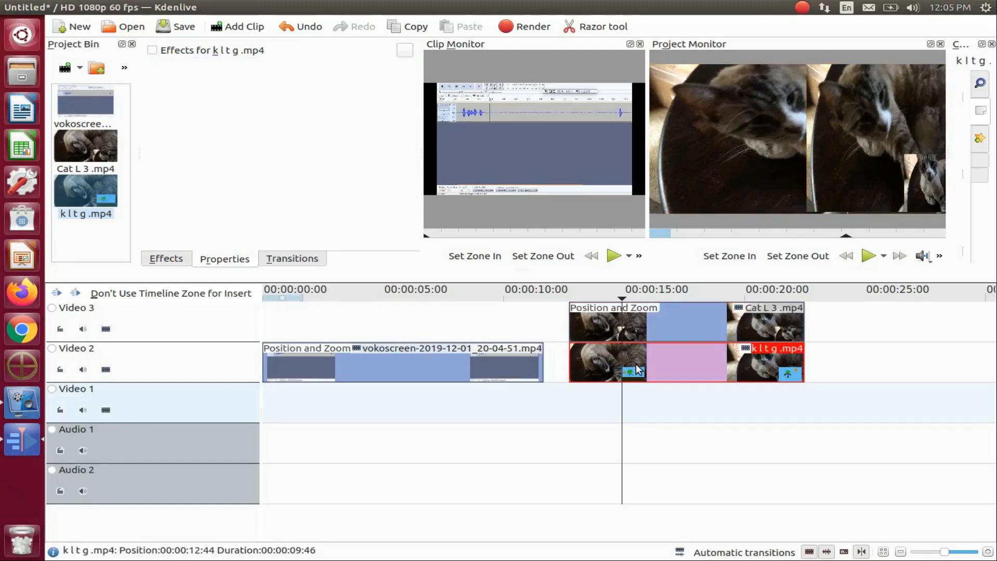
left_click(166, 260)
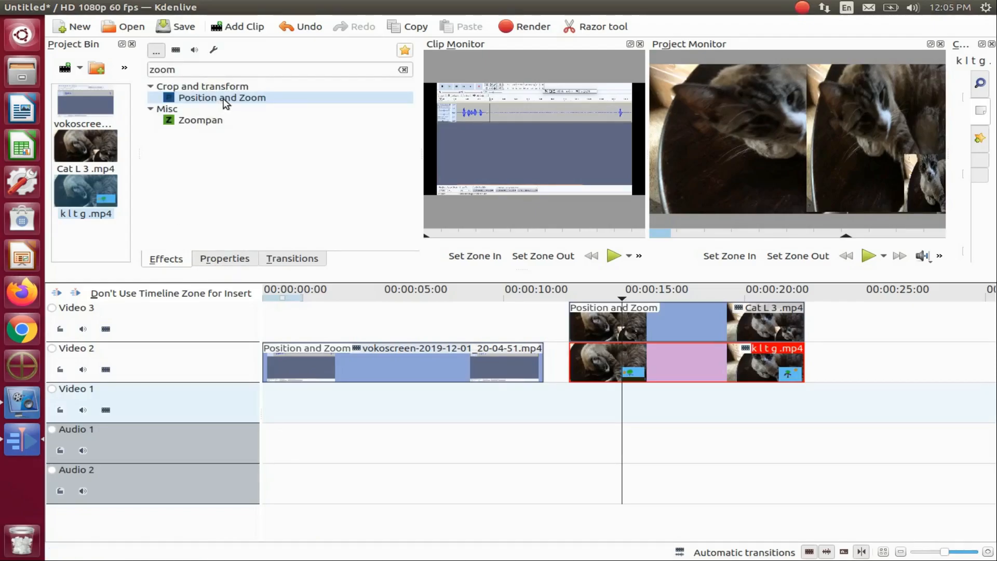
left_click_drag(225, 97, 671, 359)
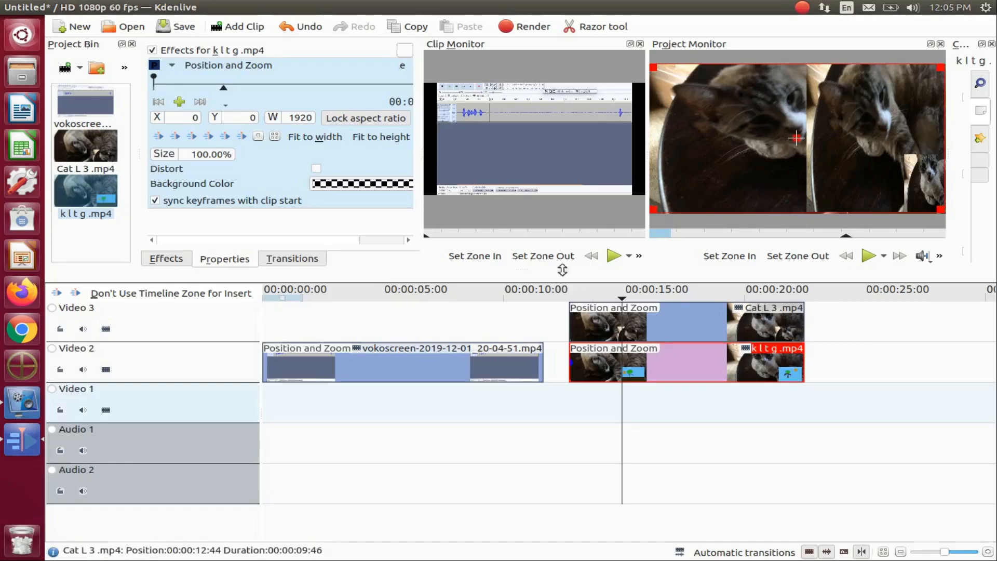
Set the k l t g.mp4 frame width to 1018 with Distort enabled, matching the Cat L 3.mp4 frame.
left_click(669, 325)
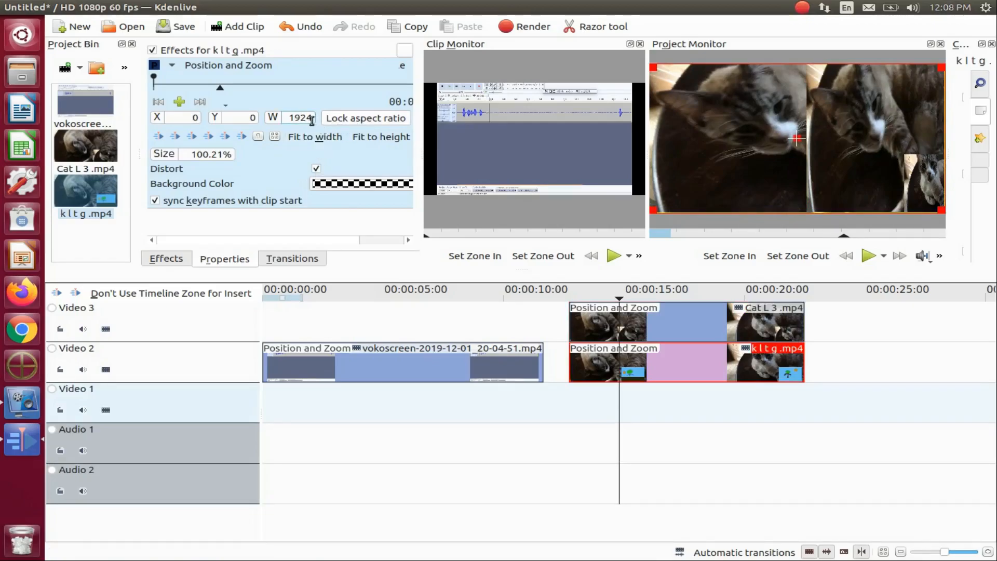
left_click_drag(311, 119, 297, 121)
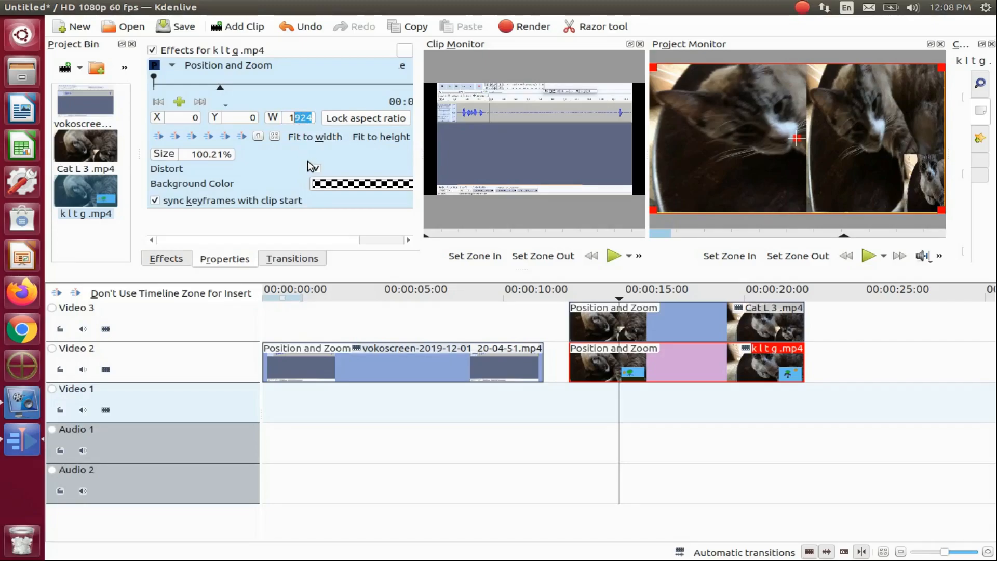
type("018")
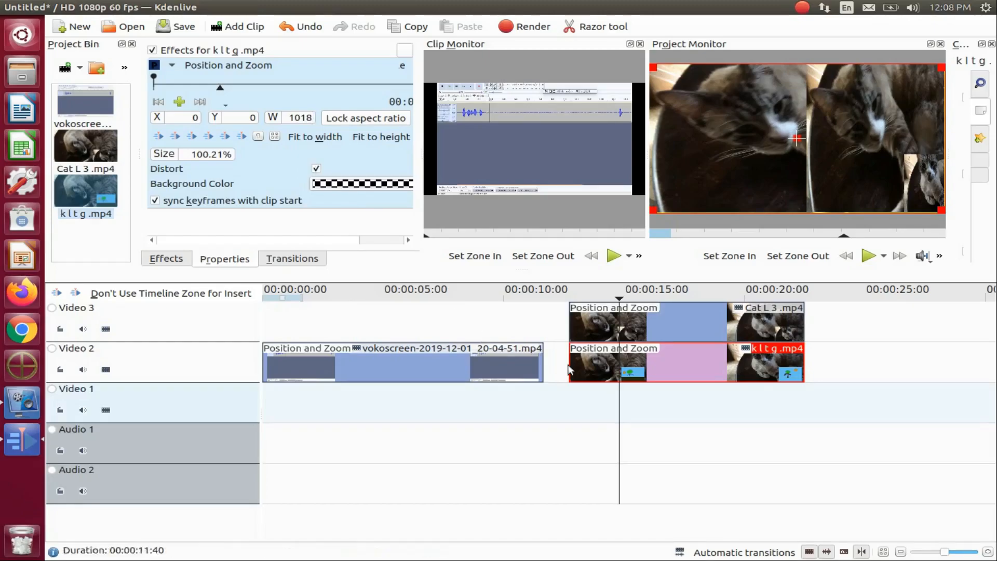
Deselect the k l t g.mp4 clip and preview the two cat clips side by side, placing the playhead at their start.
left_click(619, 401)
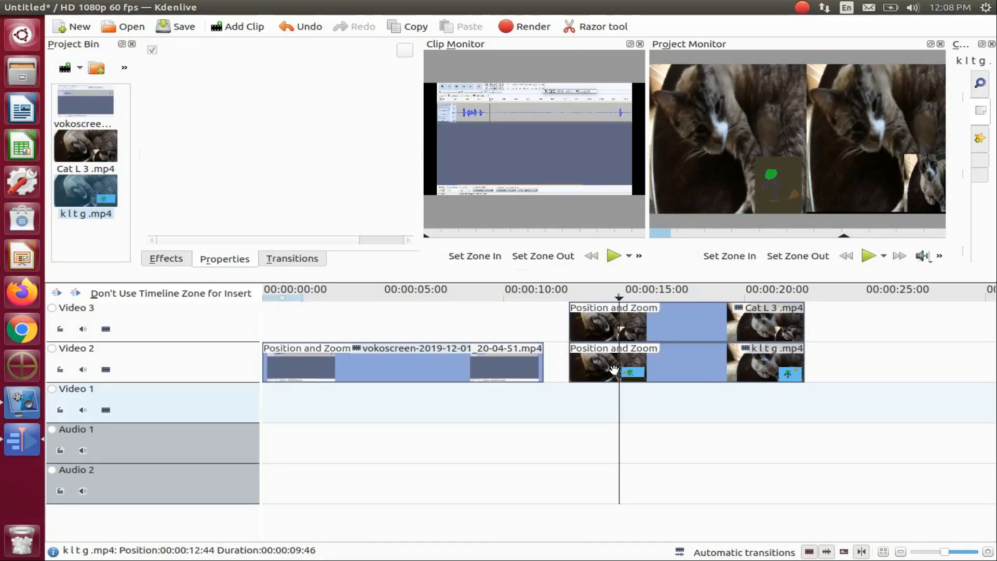
key("Left")
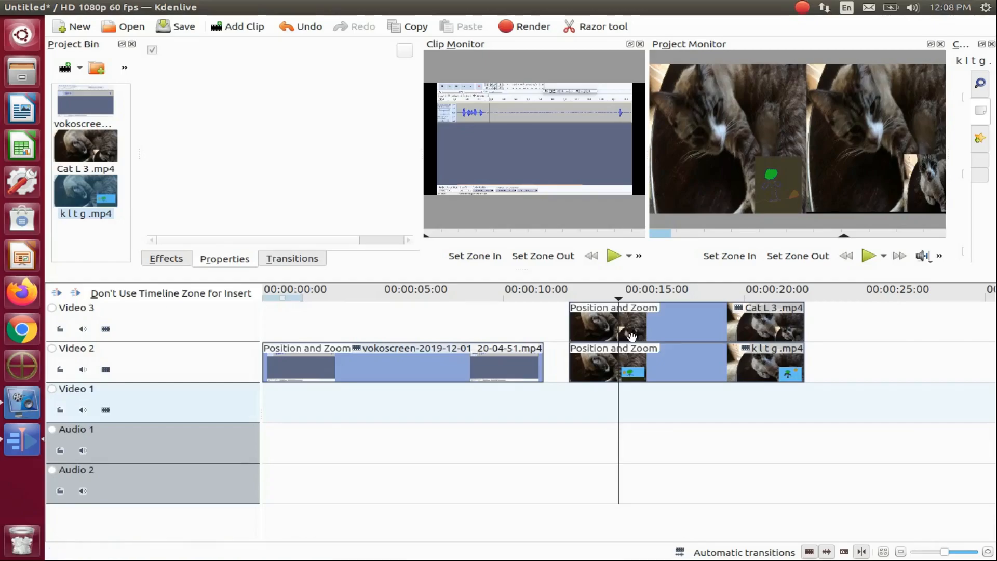
left_click(571, 393)
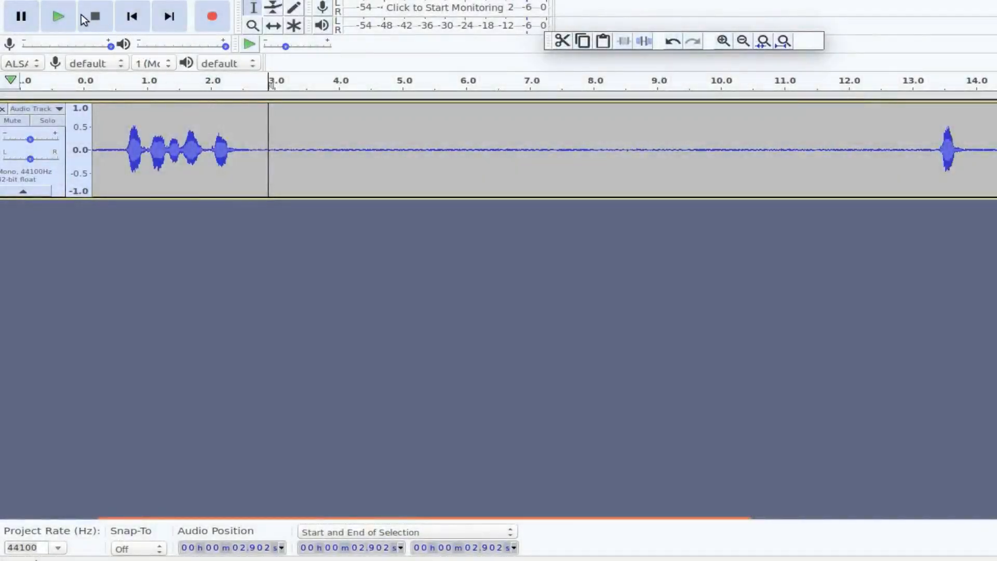
In Audacity, play the audio track from 2.902 s, replay it from 0.685 s, and stop playback.
left_click(60, 16)
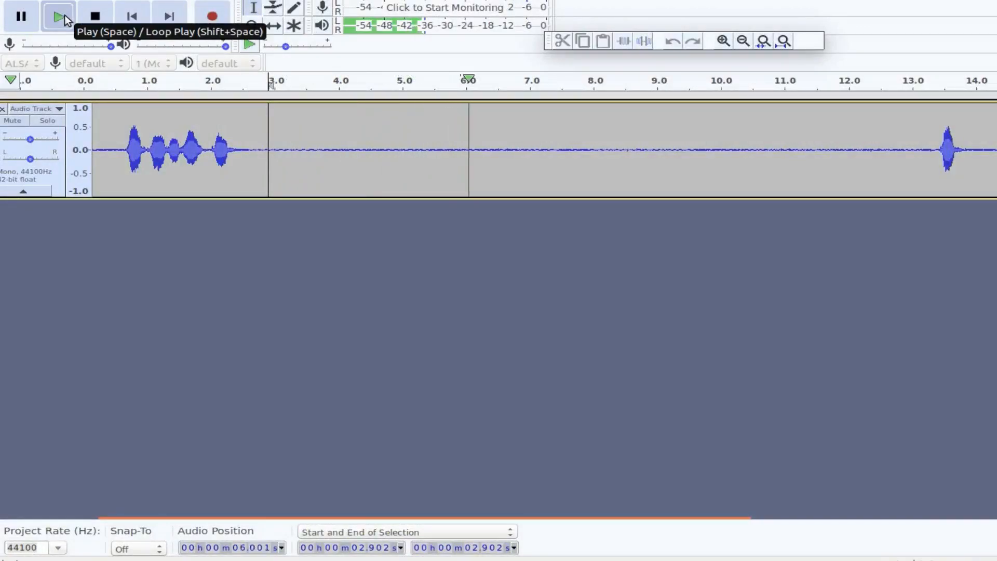
left_click(65, 19)
left_click(127, 178)
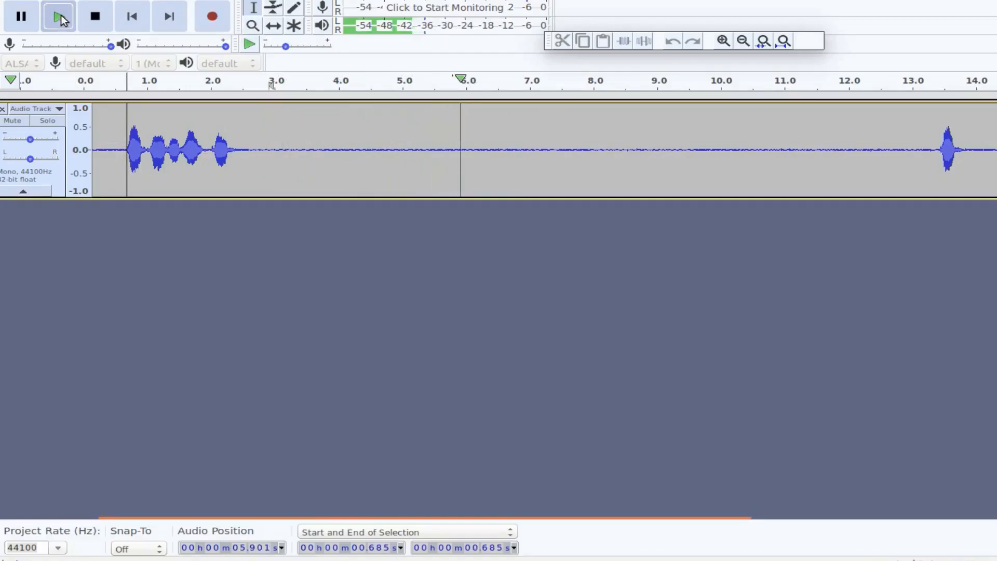
left_click(96, 17)
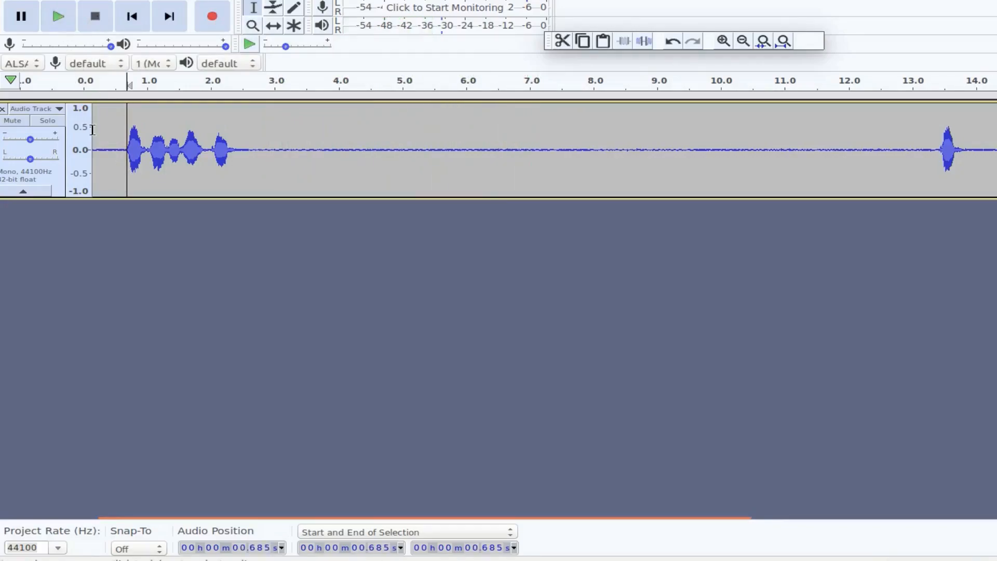